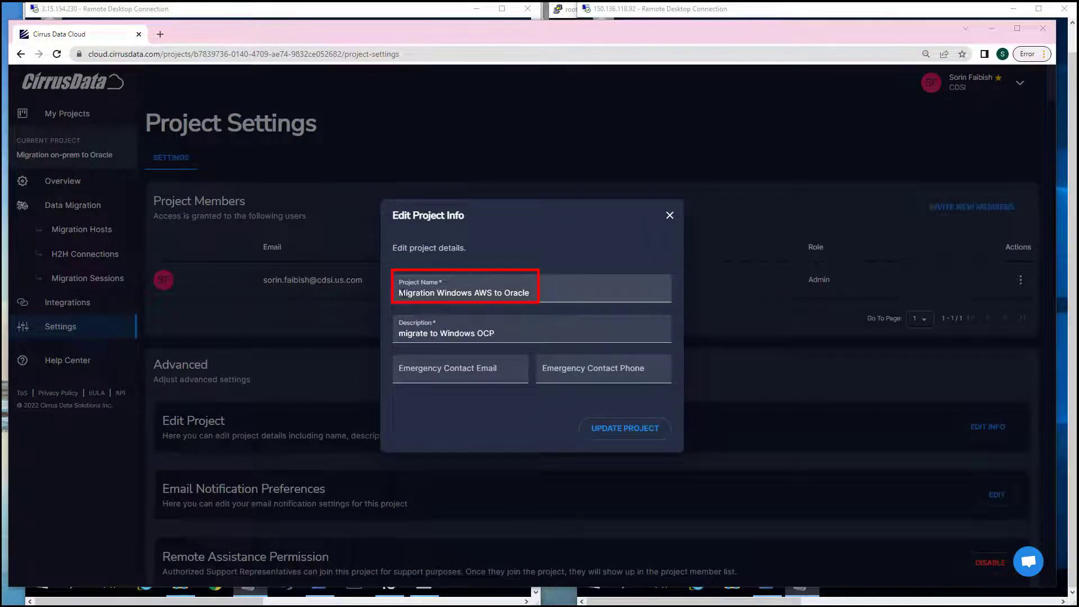
Step: In Edit Project Info, select the project name 'Migration AWS Windows to Oracle'
left_click_drag(400, 293, 545, 291)
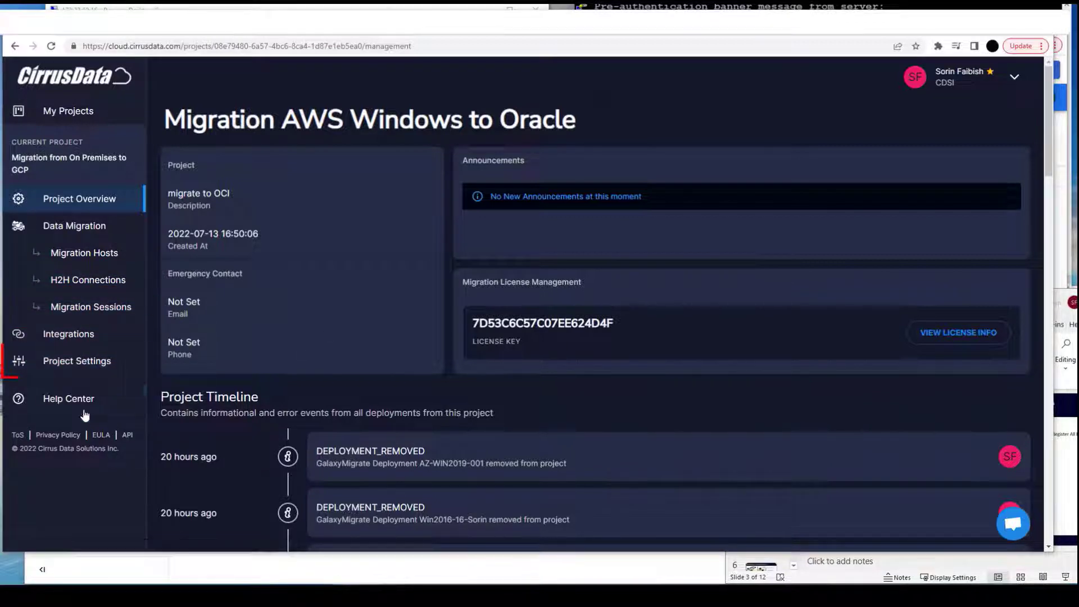
Step: Open Project Settings and scroll down to its Advanced section
left_click(82, 367)
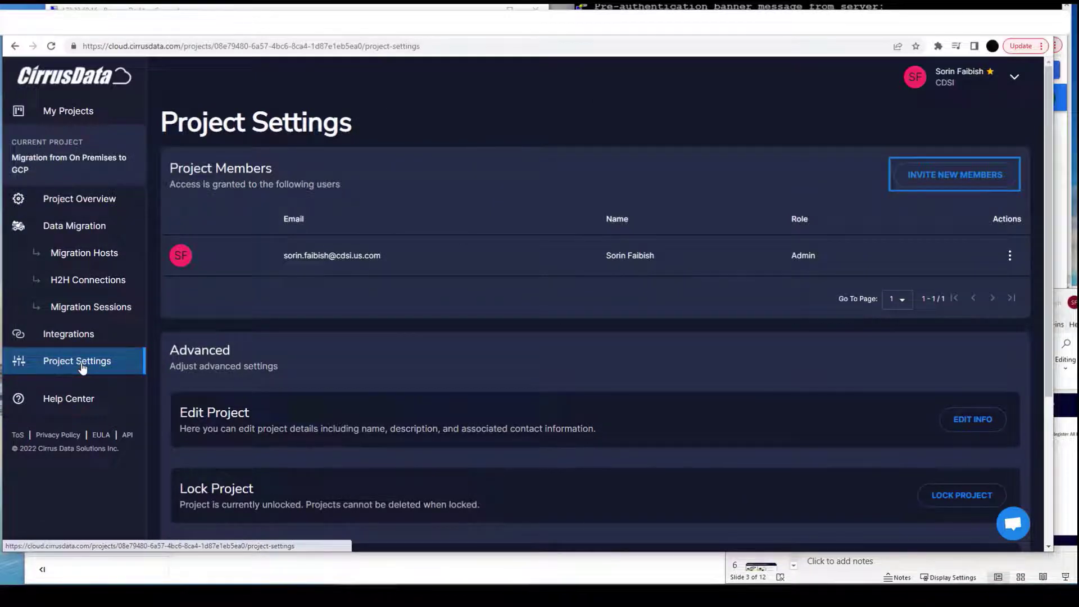
scroll(916, 344, "down", 4)
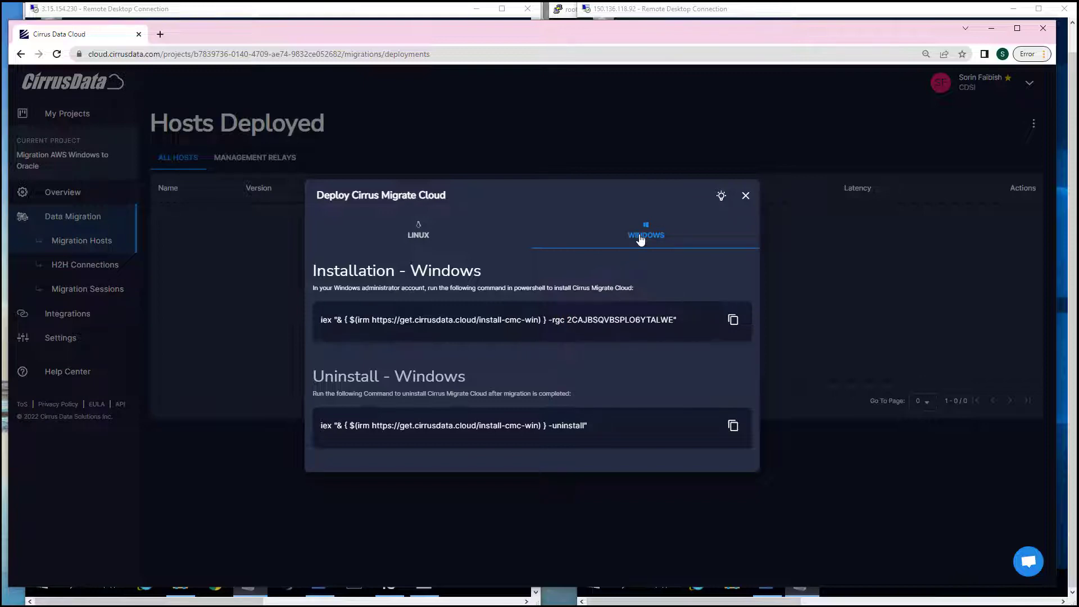
Step: Paste the Cirrus Migrate Cloud install command into each host's PowerShell and run it
left_click(733, 319)
key("alt+Tab")
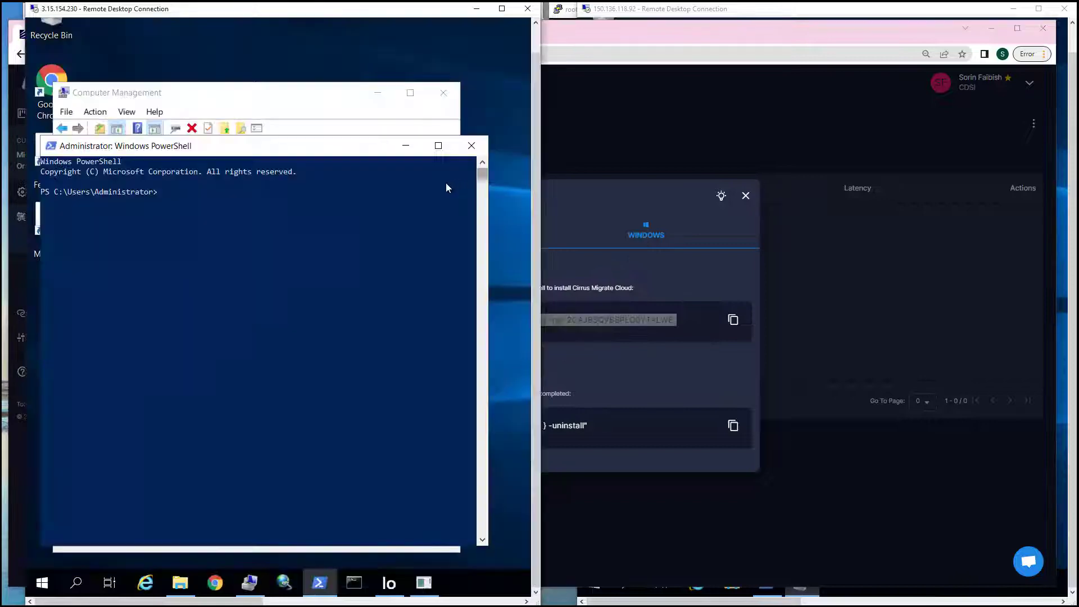
type("iex \"& { $(irm https://get.cirrusdata.cloud/install-cmc-win) } -rgc 2CAJBSQVBSPLOGYTALWE\"")
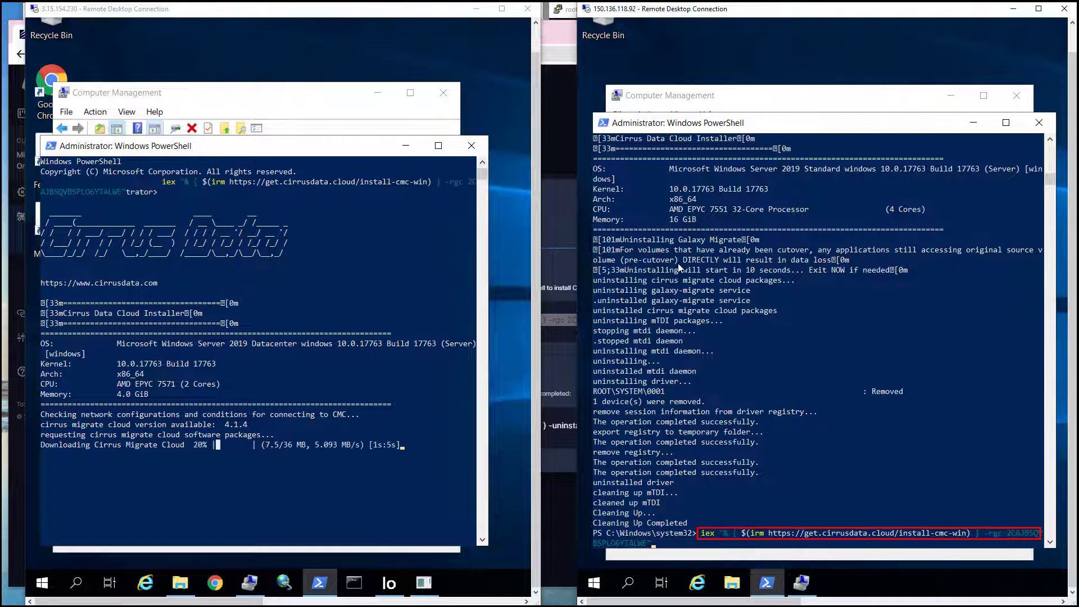
key("Return")
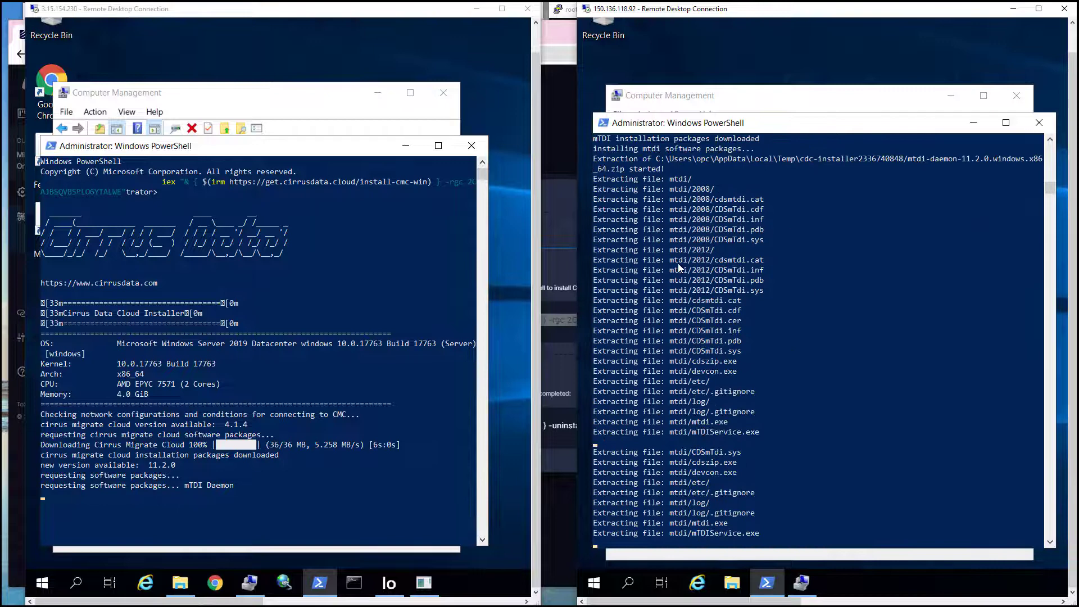
left_click(481, 194)
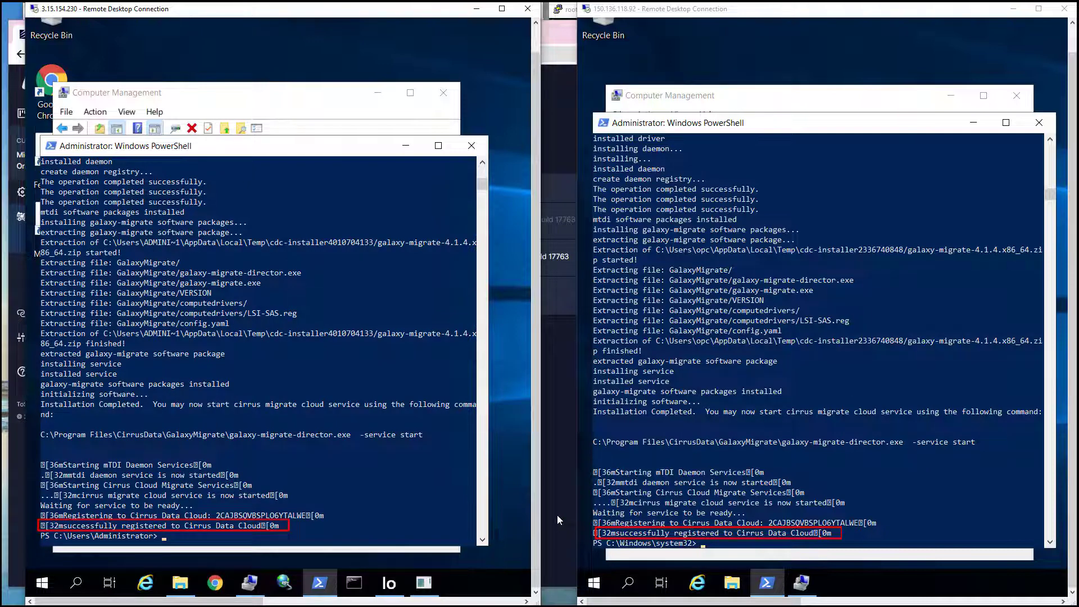
Step: Return to the Cirrus Data Cloud Integration Goodies page
left_click(557, 515)
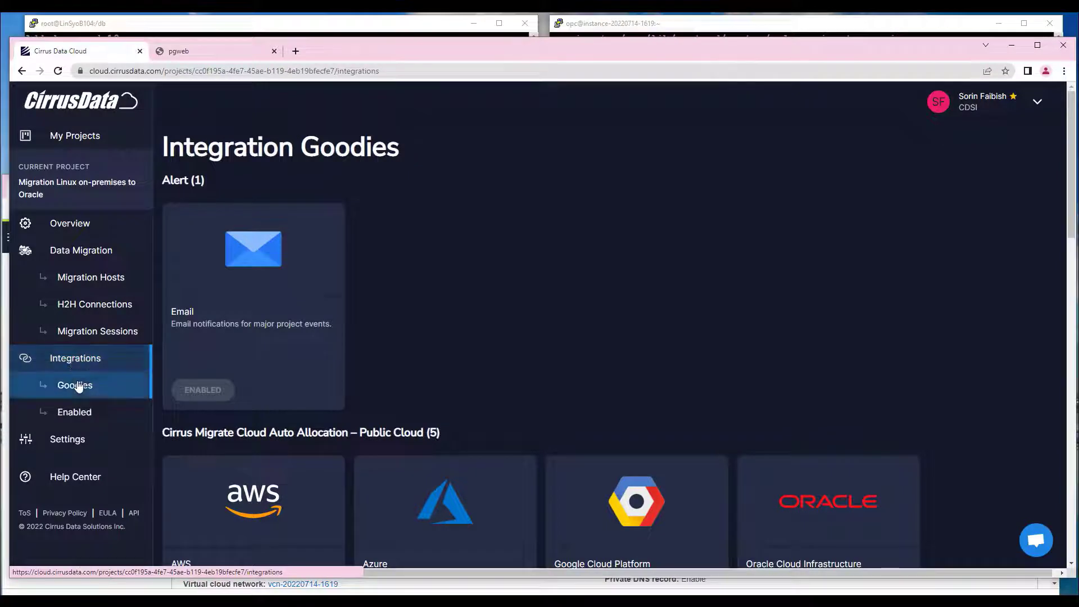
Step: Scroll down the Goodies page to the Public Cloud integration cards
scroll(543, 398, "down", 2)
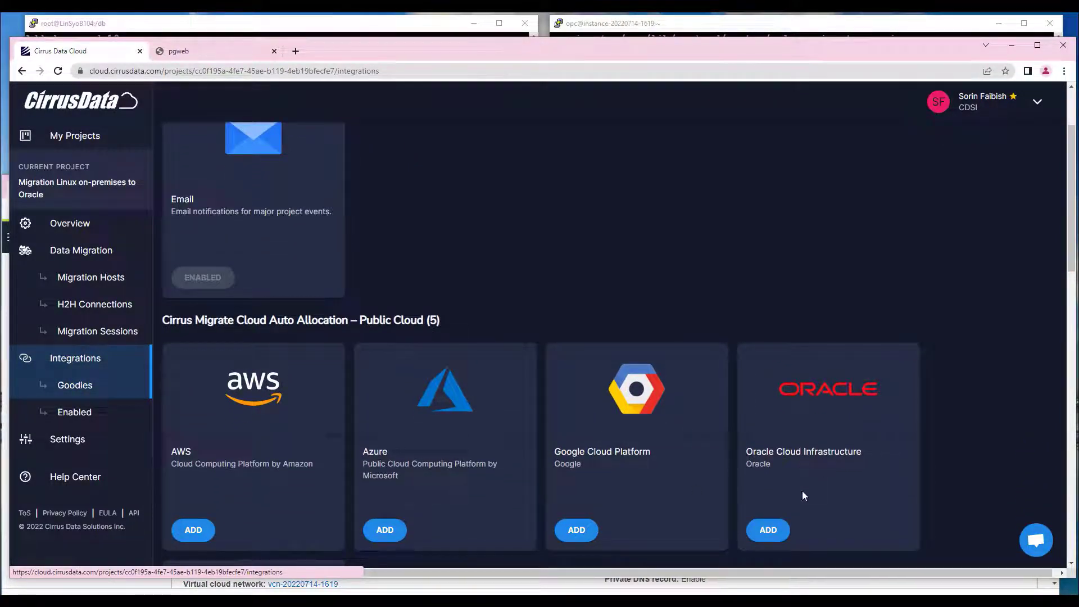
left_click(768, 530)
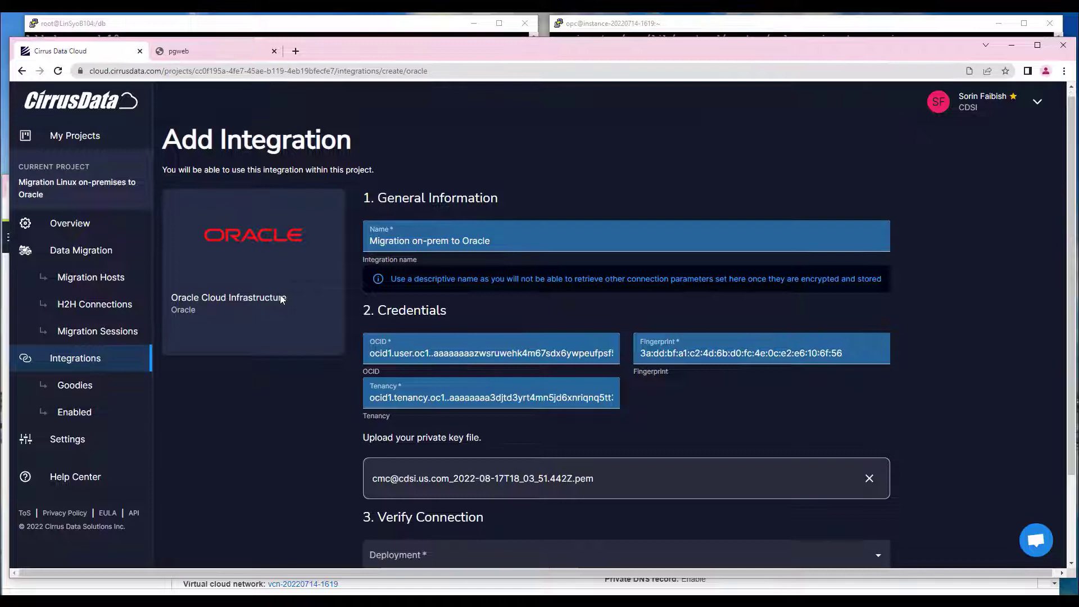
scroll(280, 294, "down", 2)
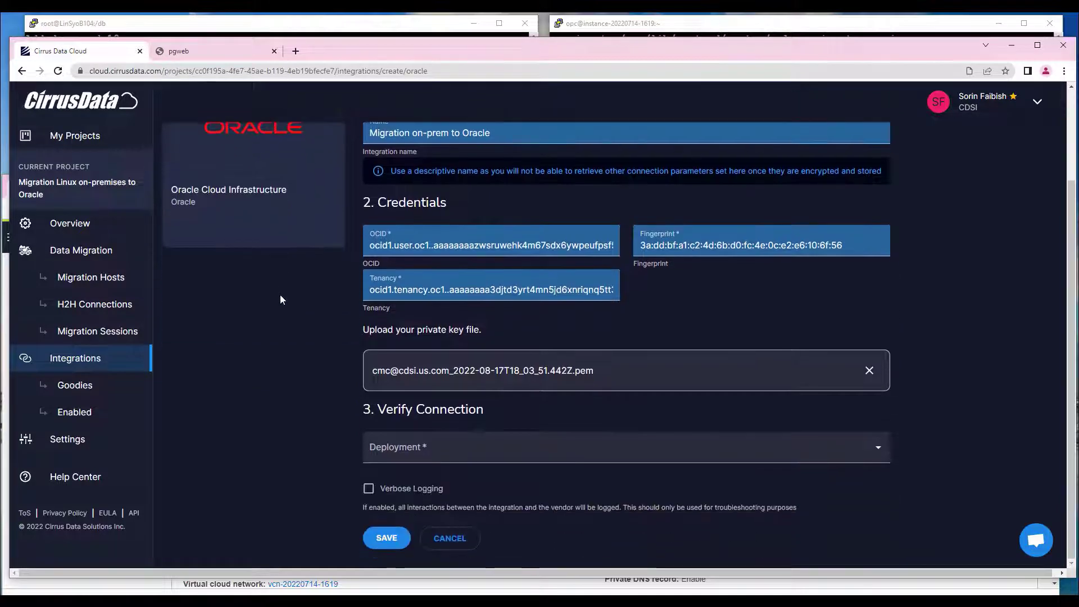
left_click(410, 454)
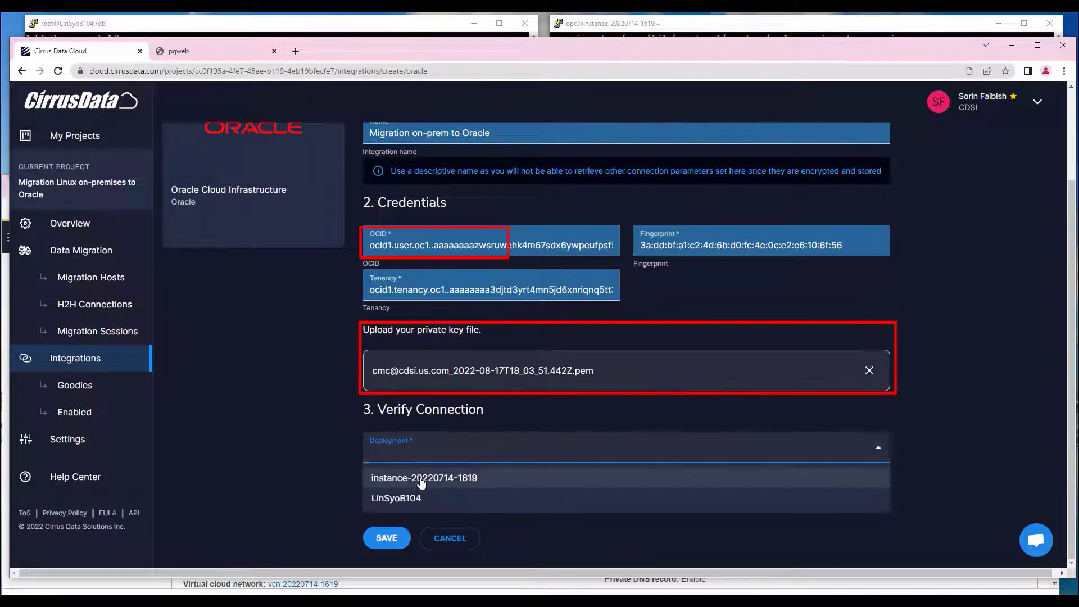
left_click(422, 479)
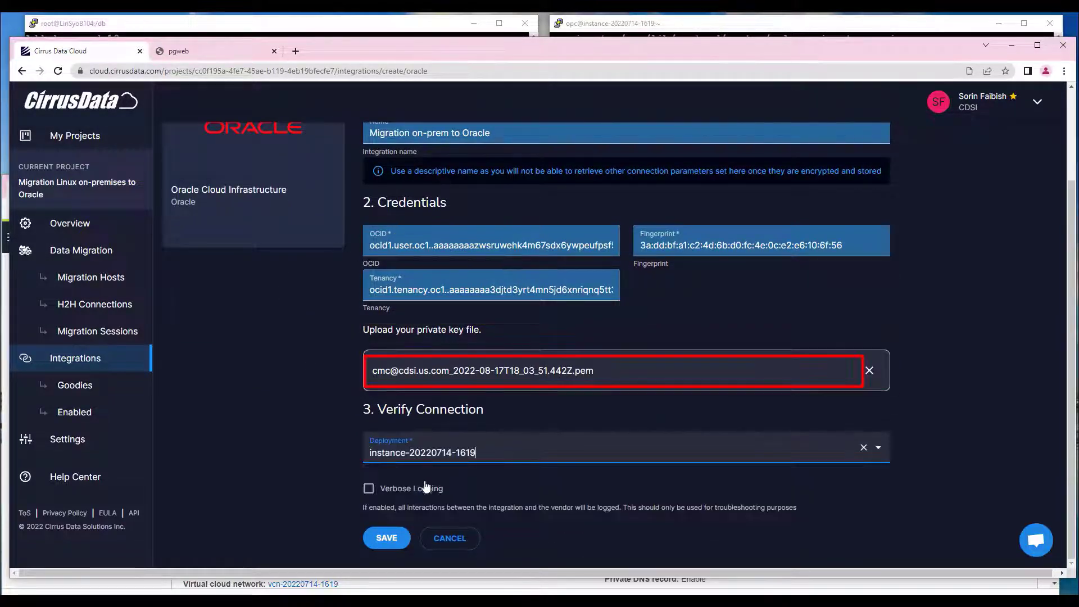
left_click(387, 539)
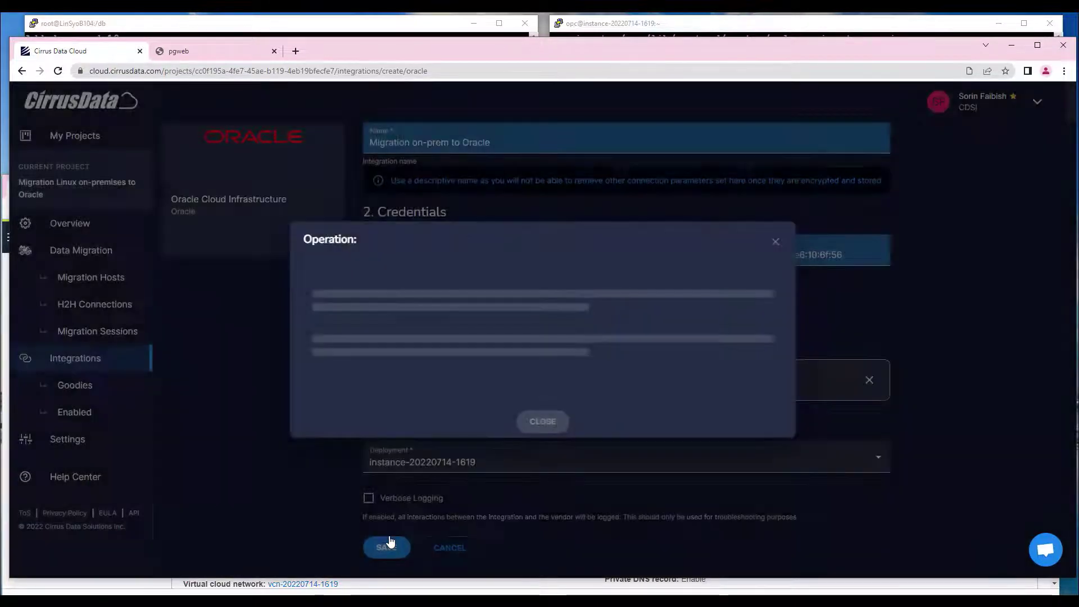
left_click(542, 448)
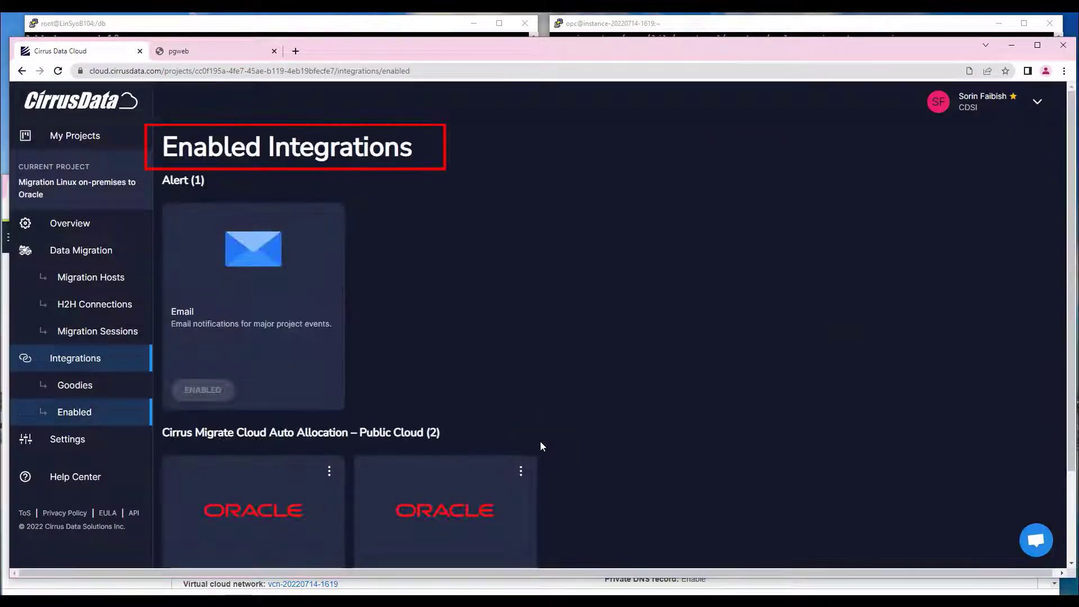
Step: Connect the AWS source host to instance-202207 at 150.136.118.92
scroll(541, 441, "down", 2)
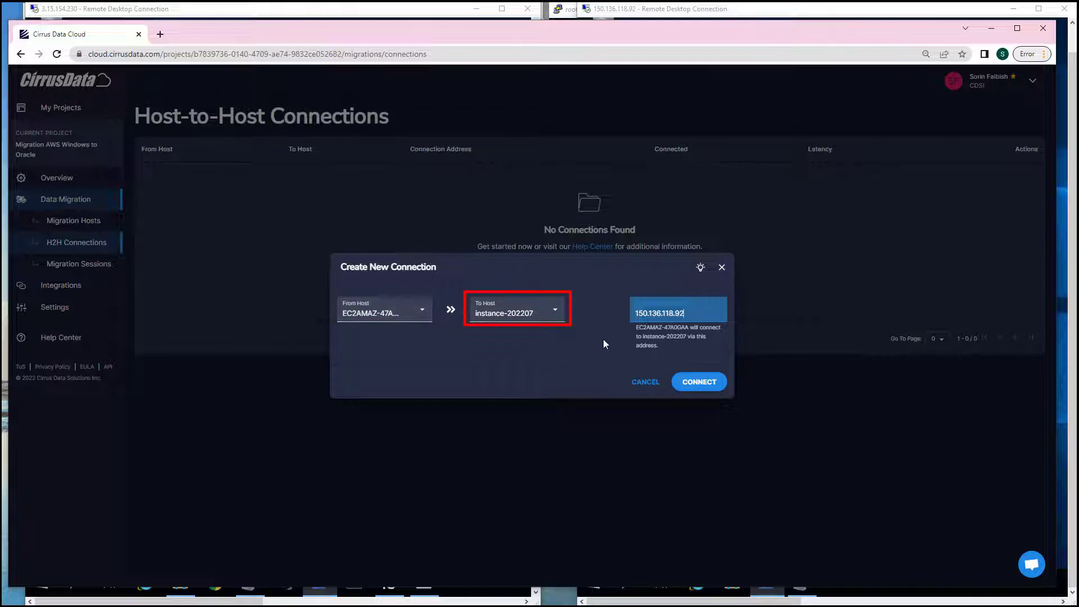
left_click(697, 381)
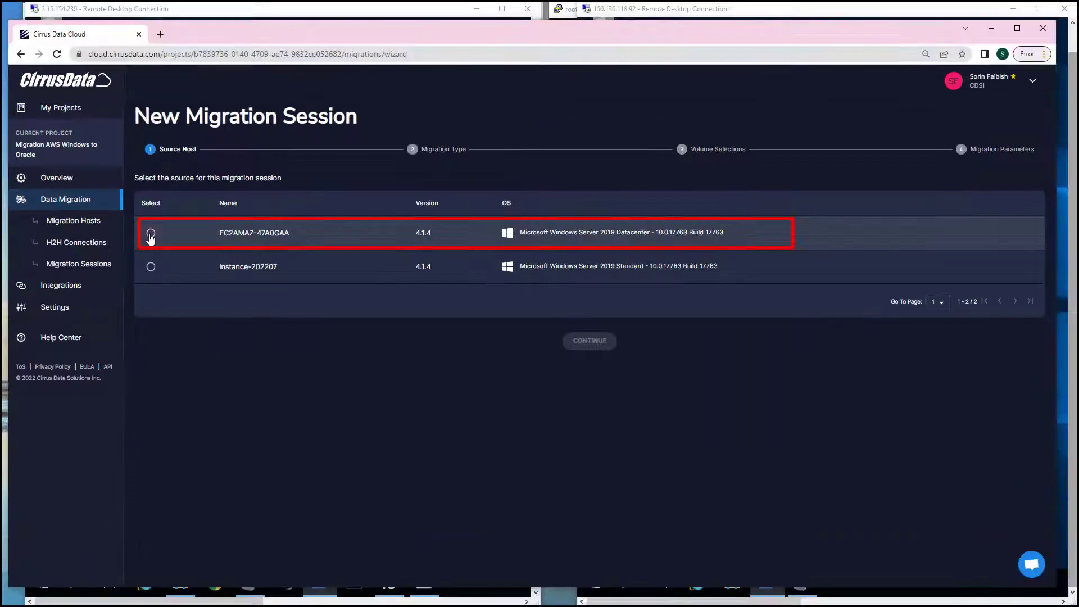
Step: Start a new remote migration session to instance-202207 migrating data volumes only
left_click(150, 233)
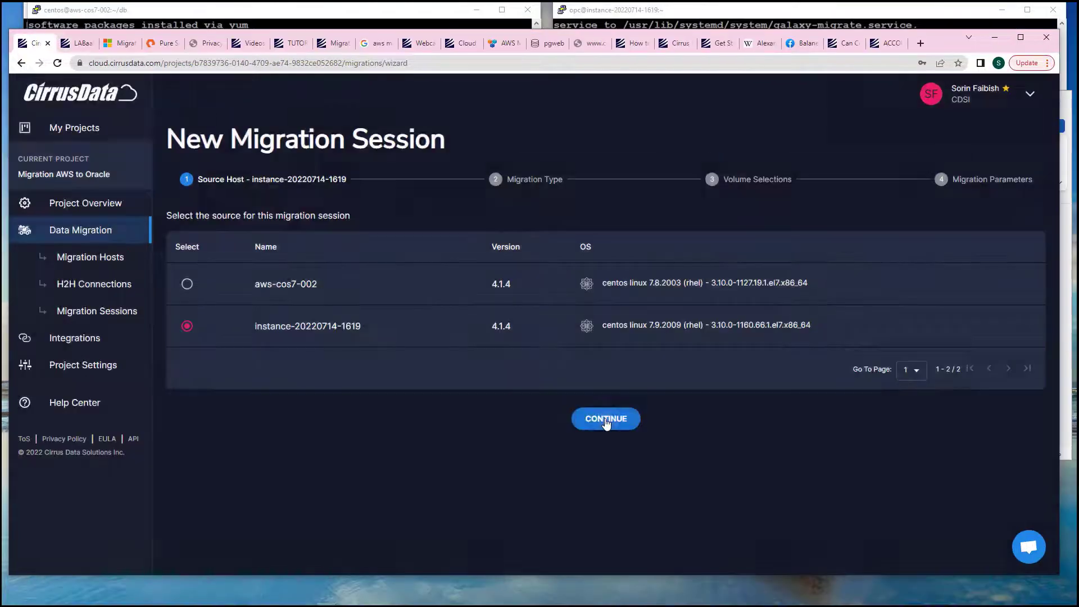
left_click(605, 417)
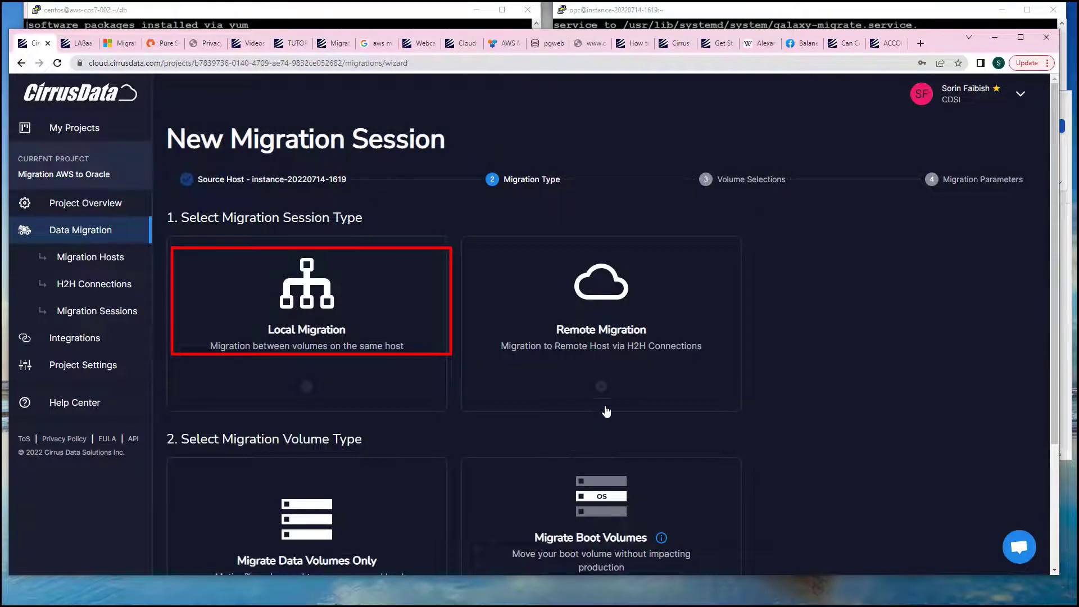
left_click(607, 399)
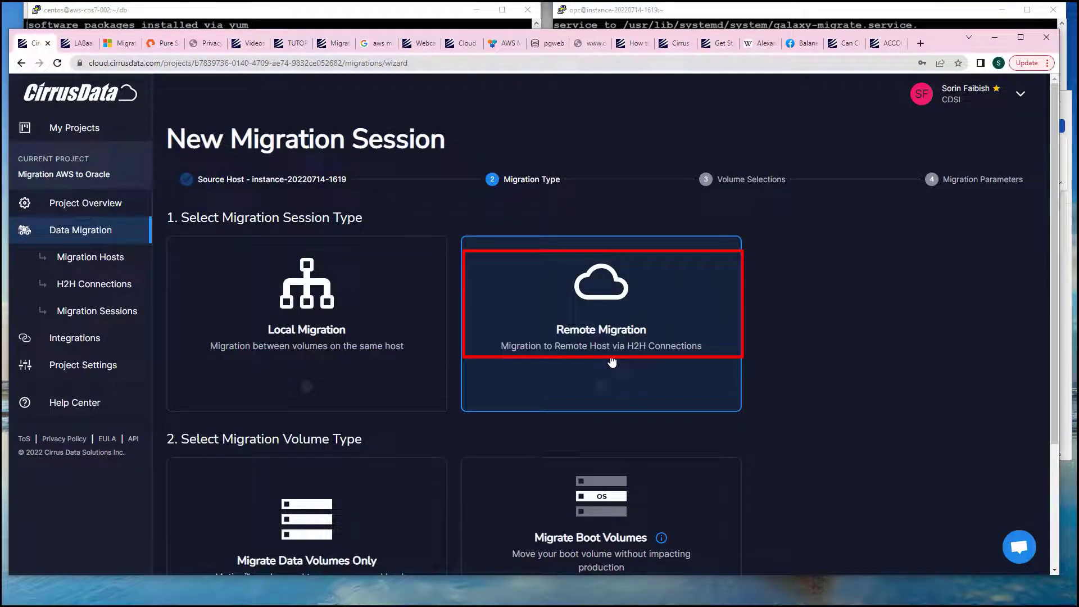
left_click(612, 362)
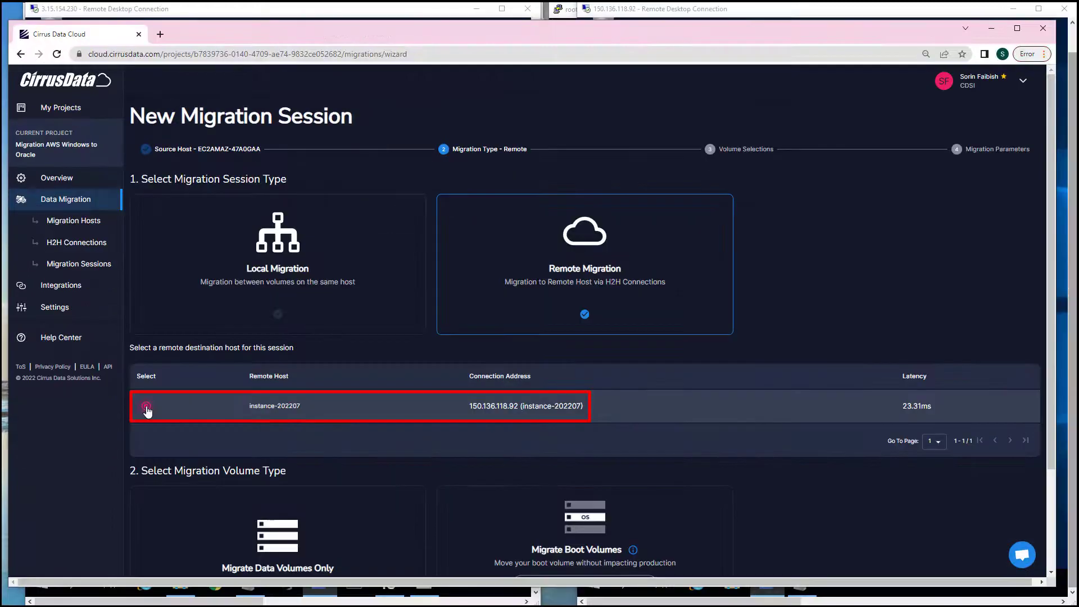
left_click(152, 412)
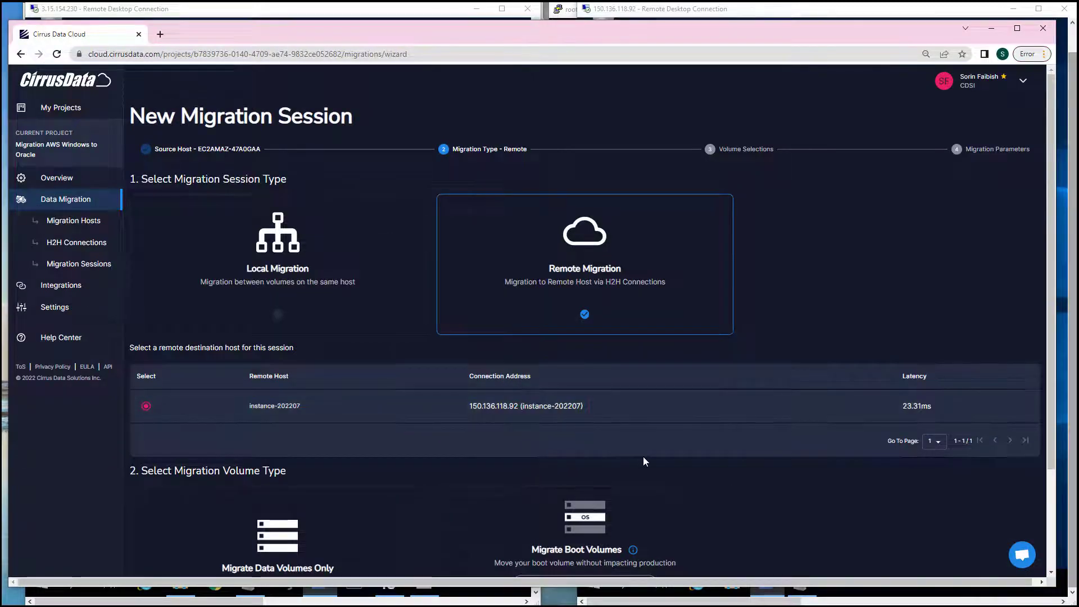
scroll(643, 456, "down", 3)
left_click(361, 498)
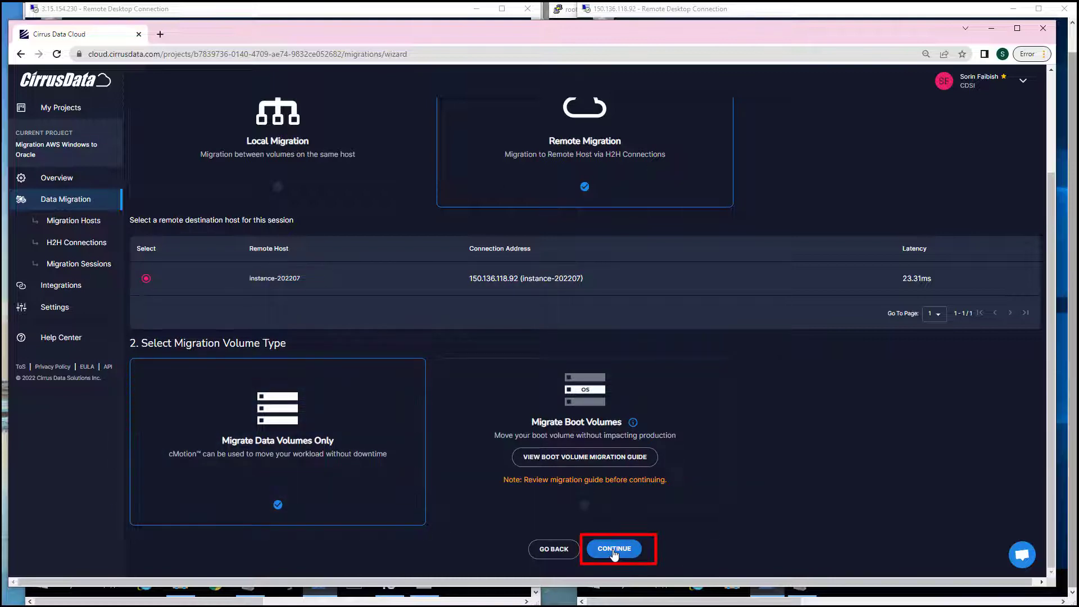
left_click(613, 550)
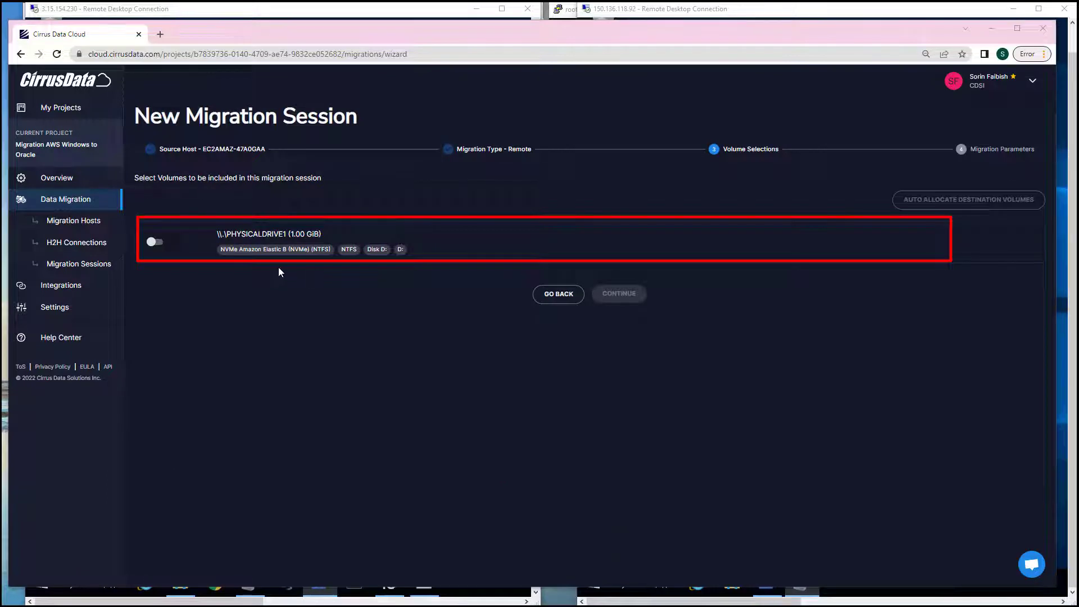
Step: Include the 1.00 GiB \\.\PHYSICALDRIVE1 volume and auto-allocate its destination volume
left_click(157, 242)
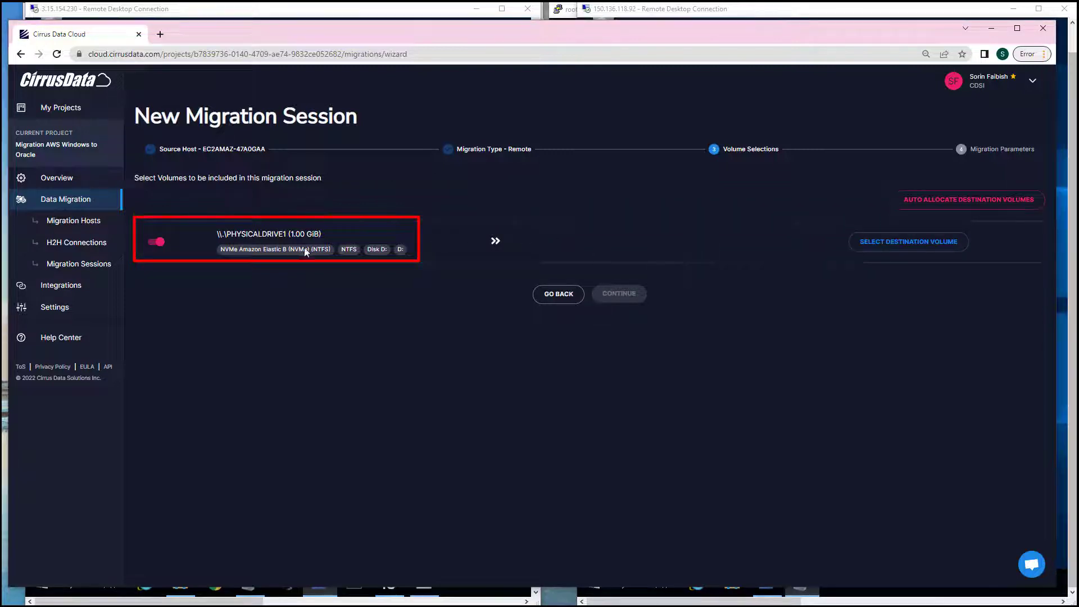
left_click(903, 242)
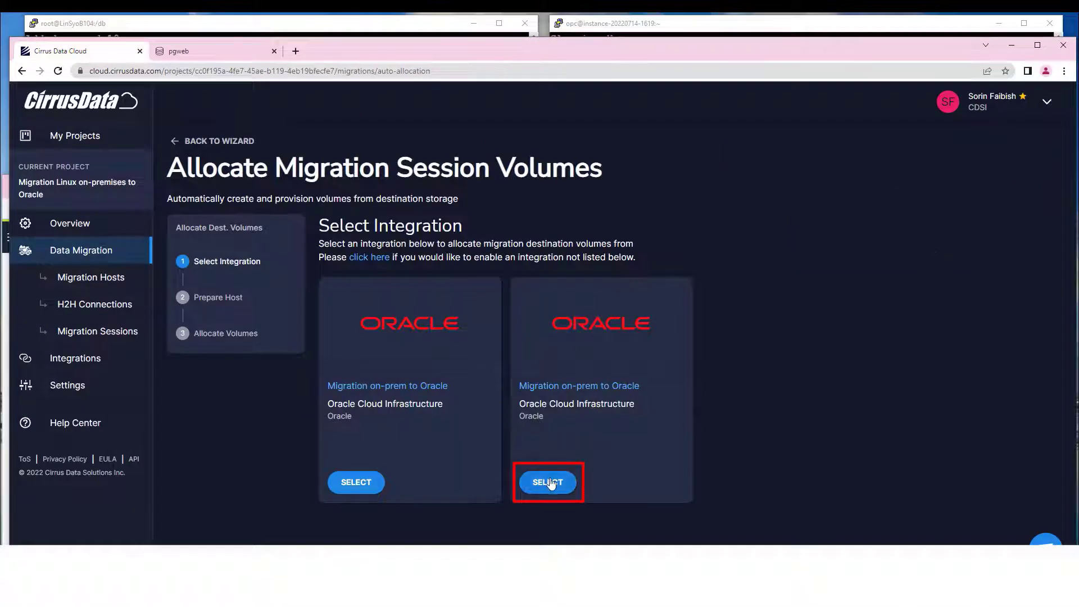
Step: Allocate PHYSICALDRIVE1's destination volume through the second Oracle Cloud Infrastructure integration
left_click(549, 482)
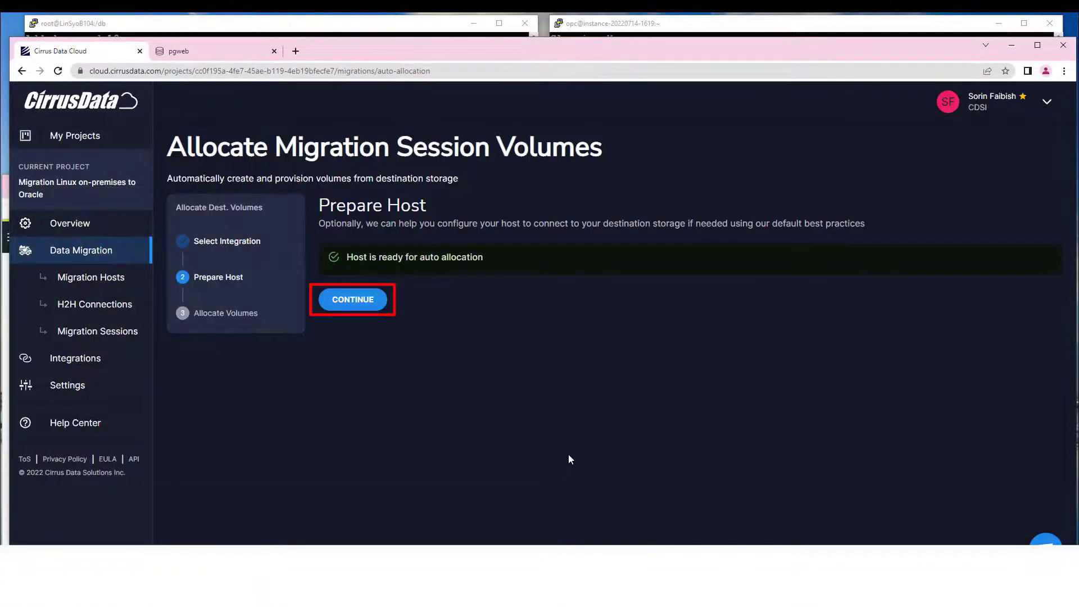
left_click(349, 303)
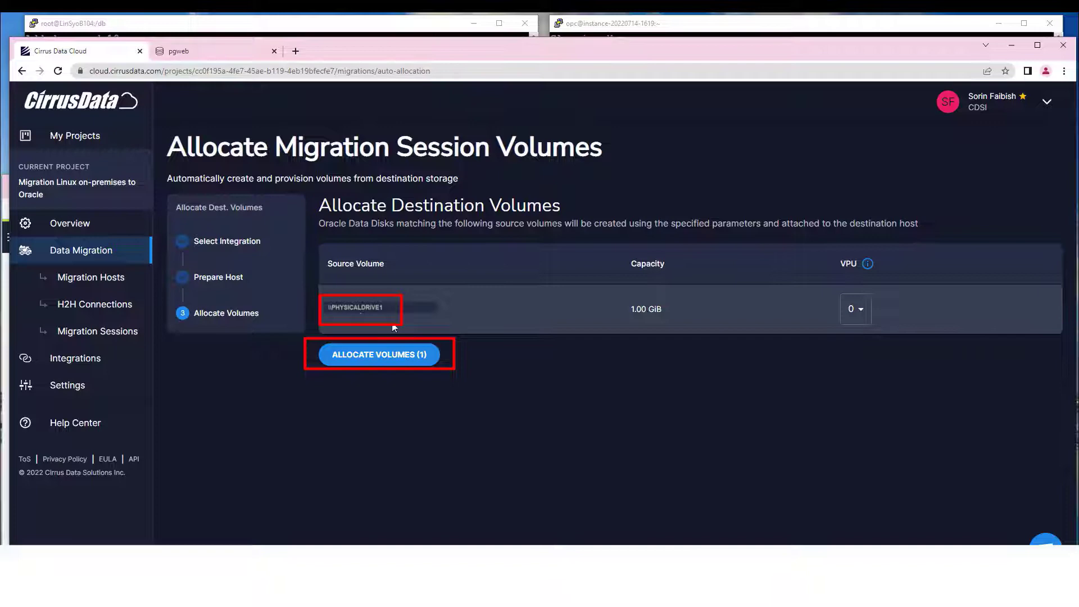
left_click(371, 355)
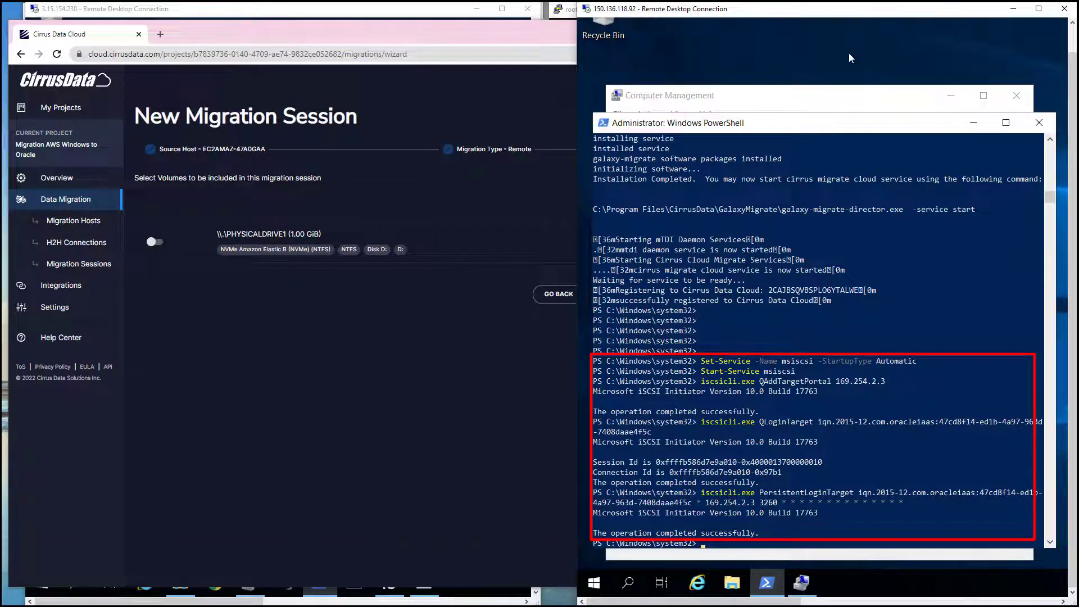
Step: Bring Disk Management to the front to check for the newly logged-in iSCSI disk
left_click(805, 96)
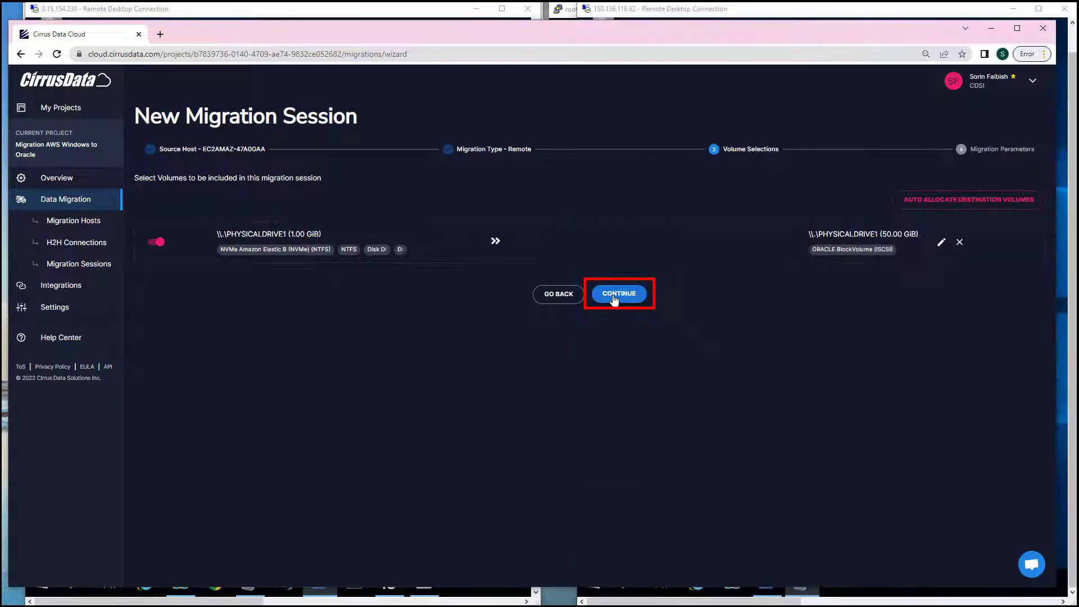
Step: Describe the session as 'migrate AWS Windows to OCP', pick Aggressive iQoS, and begin a post-sync action
left_click(618, 293)
type("migrate AWS Windows to OCP")
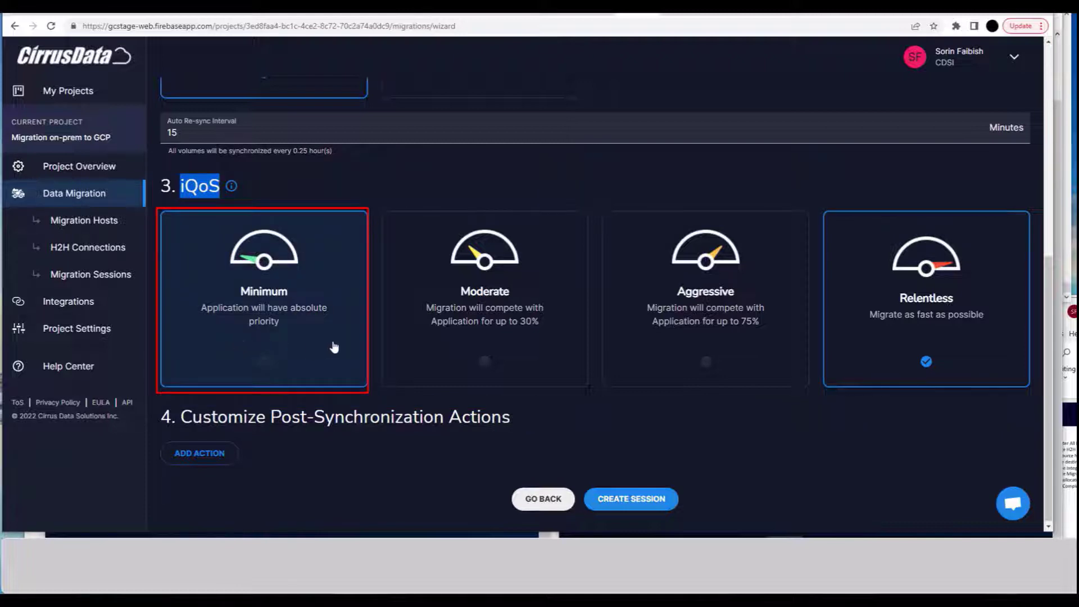
left_click(729, 311)
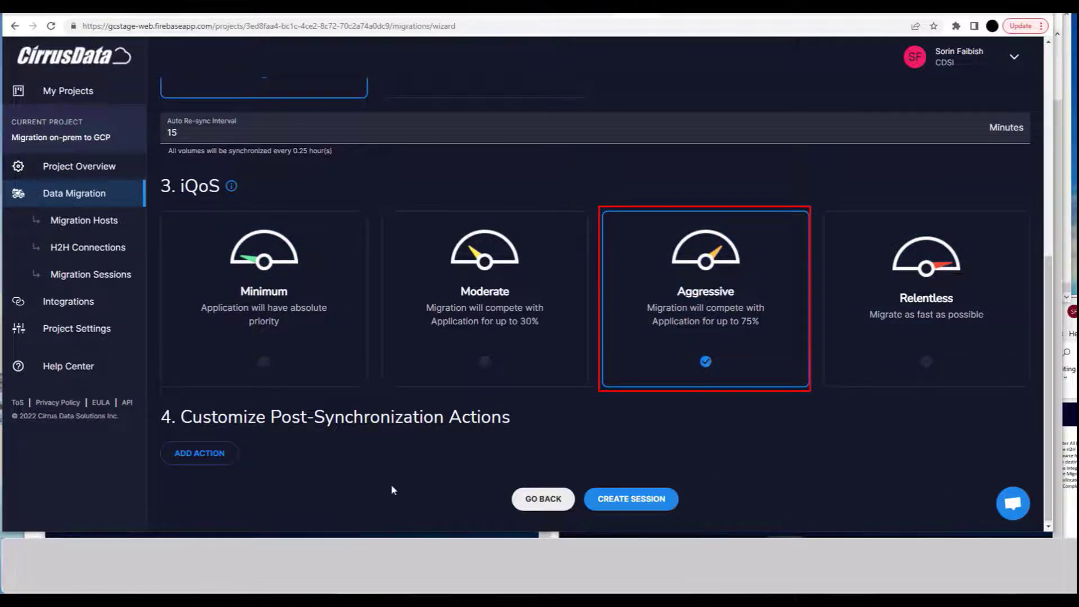
left_click(187, 456)
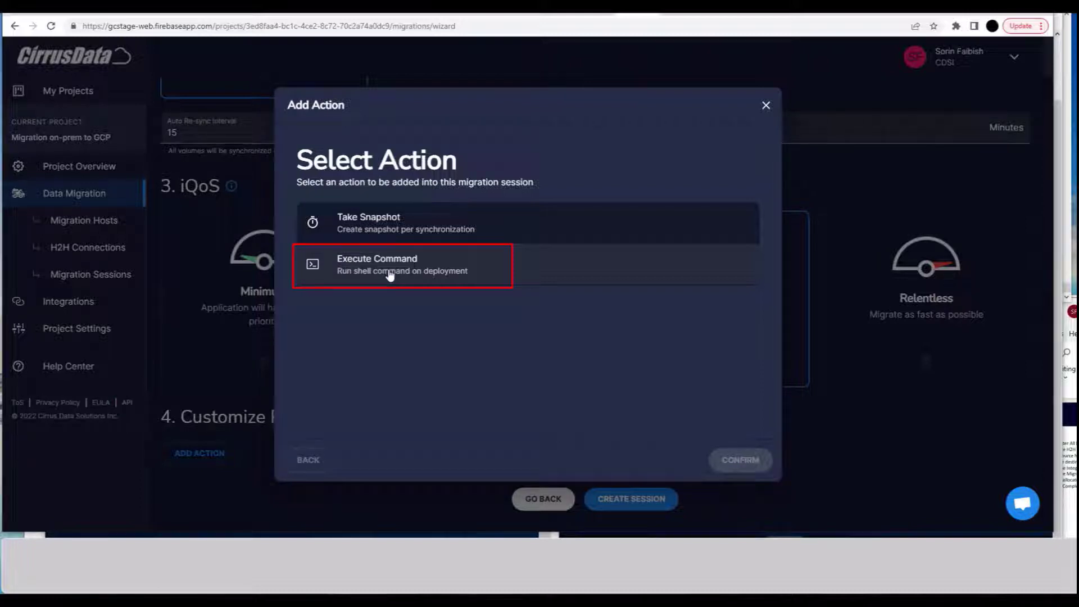
Step: Add an Execute Command action (/home/cloudlab/pre-snap.sh /dev/sdb, 3600 s timeout) and create the session
left_click(390, 273)
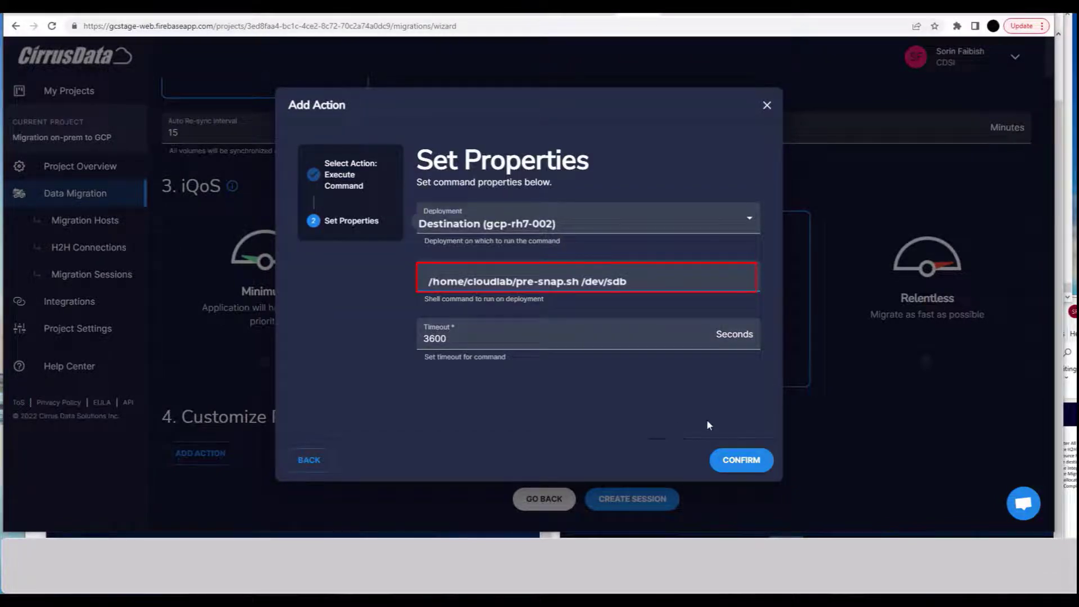
left_click(740, 460)
left_click(199, 508)
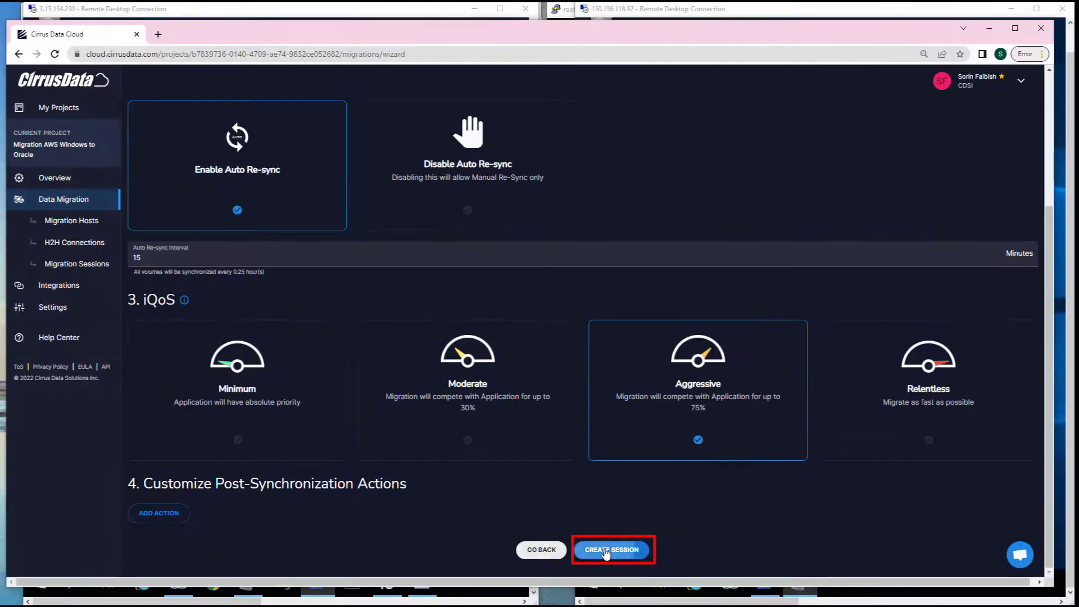
left_click(612, 549)
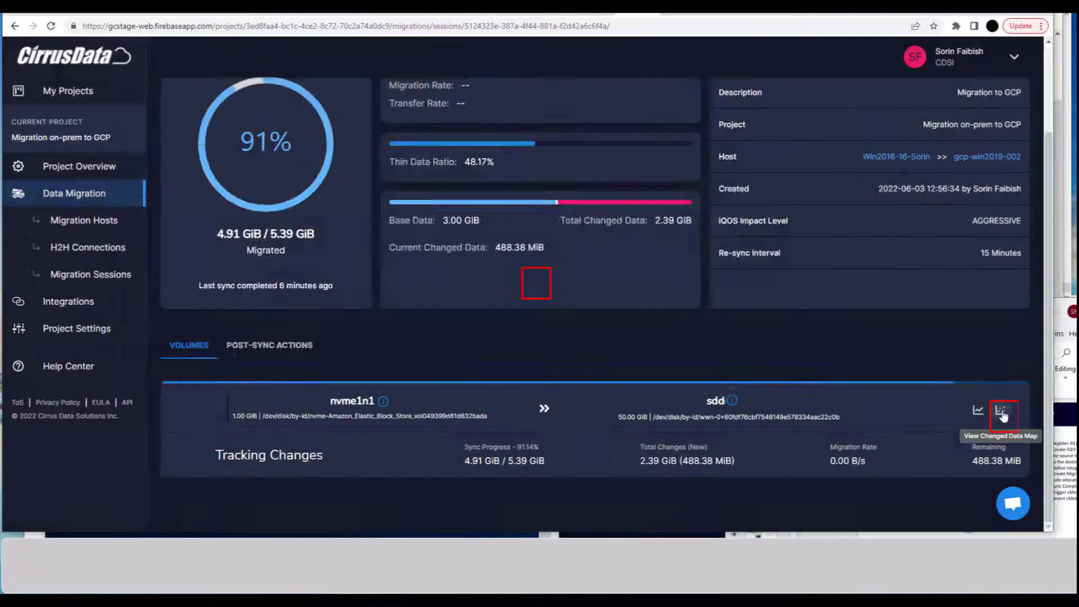
Step: Once the session reaches 100% Tracking Changes, open the volume's Changed Data Map
left_click(1001, 412)
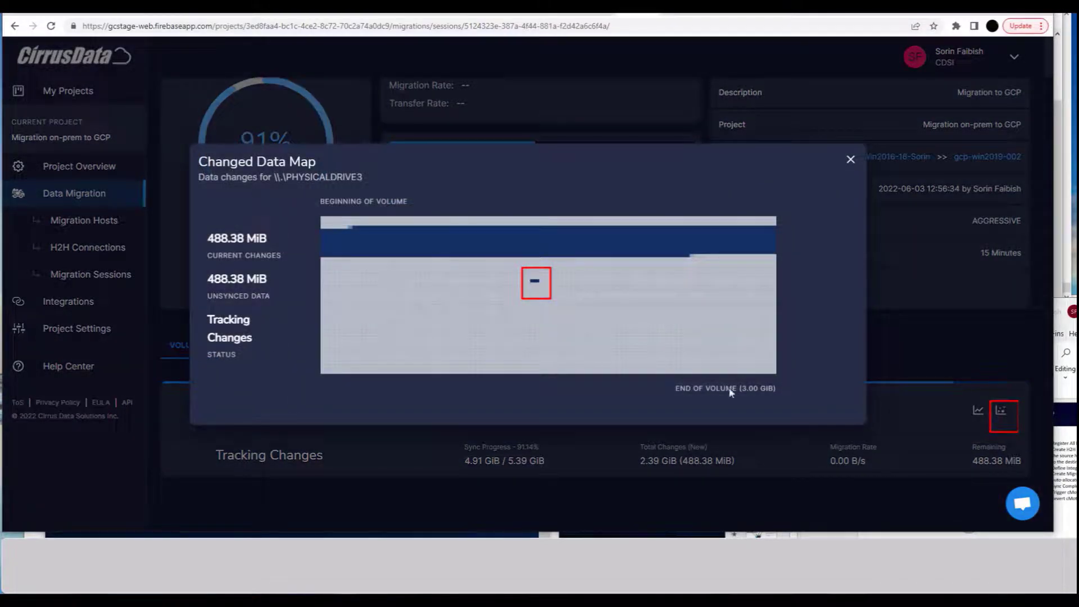
Step: Inspect the Changed Data Map's unsynced blocks, then close the map
mouse_move(440, 272)
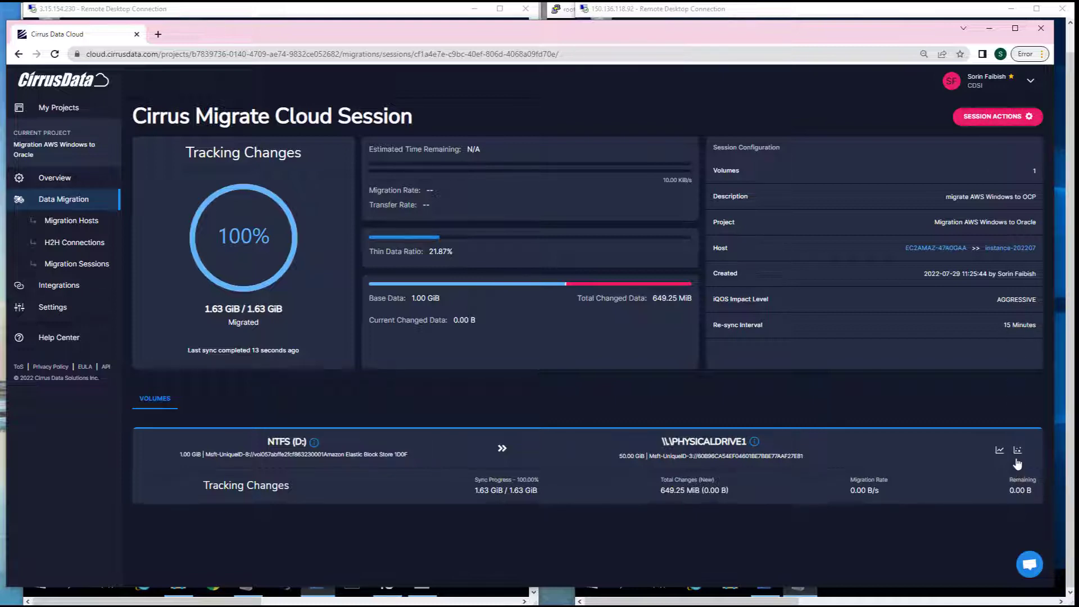
Step: Trigger cMotion™ on the 'migrate AWS Windows to OCP' session and confirm it
left_click(998, 117)
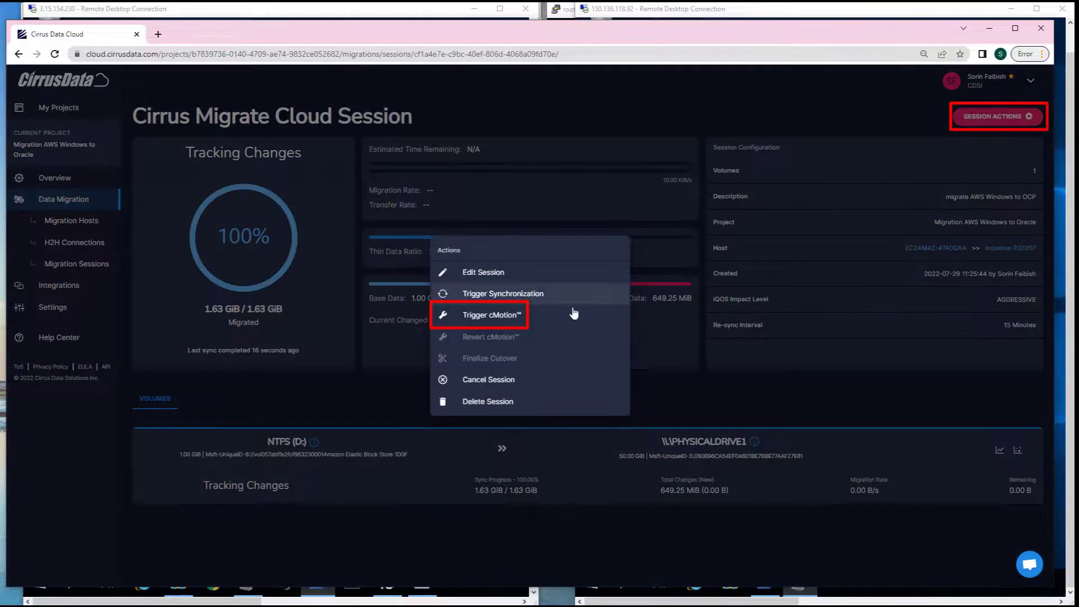
left_click(498, 315)
left_click(648, 367)
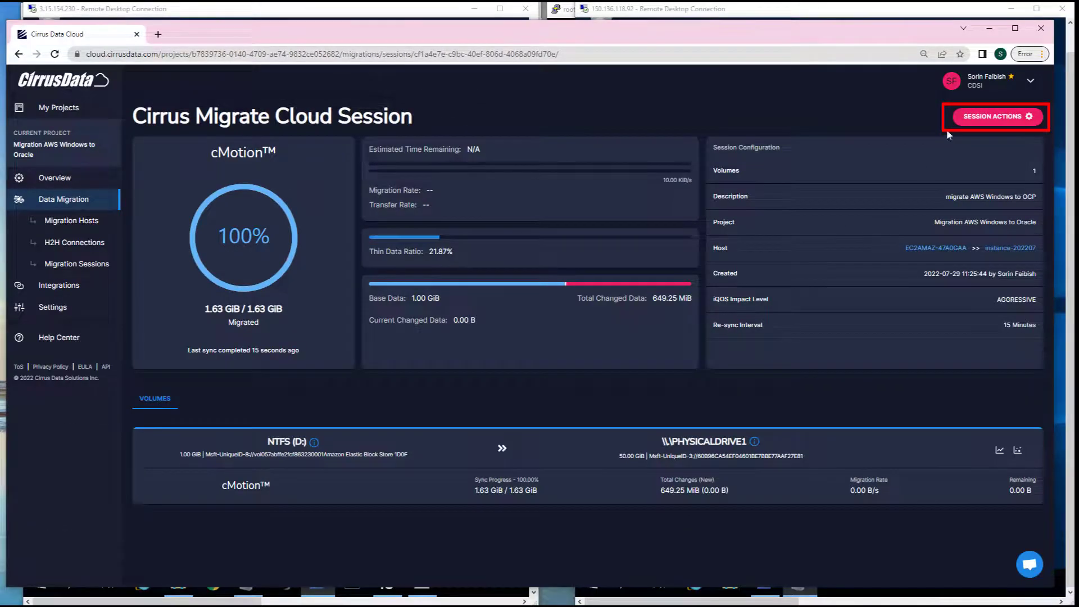
Step: Finalize the cutover with cMotion™, then switch to the 150.136.118.92 host's Disk Management
left_click(996, 116)
left_click(500, 371)
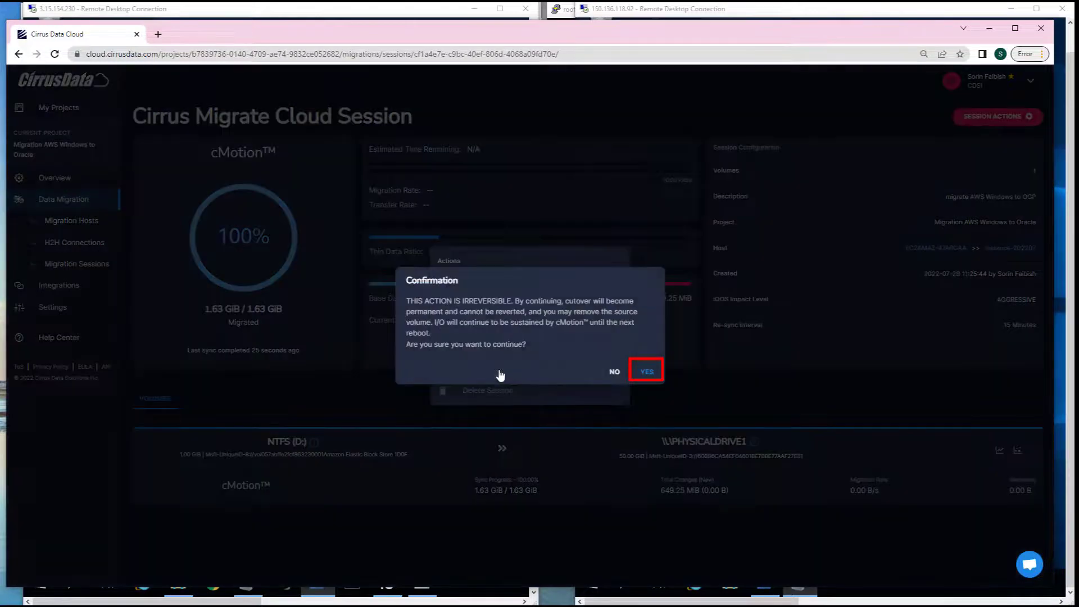
left_click(644, 367)
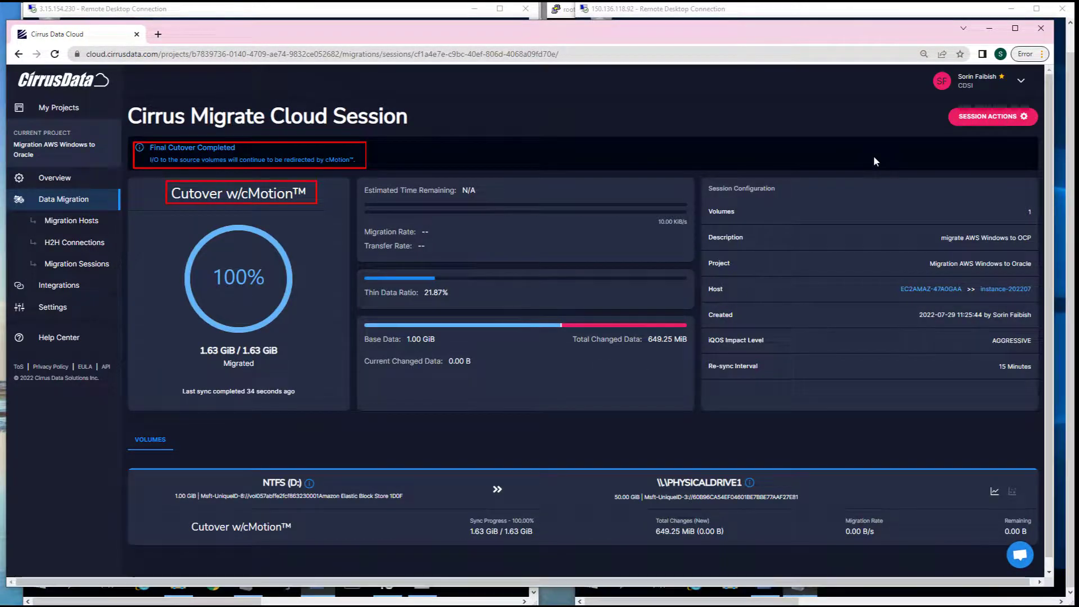
left_click(886, 10)
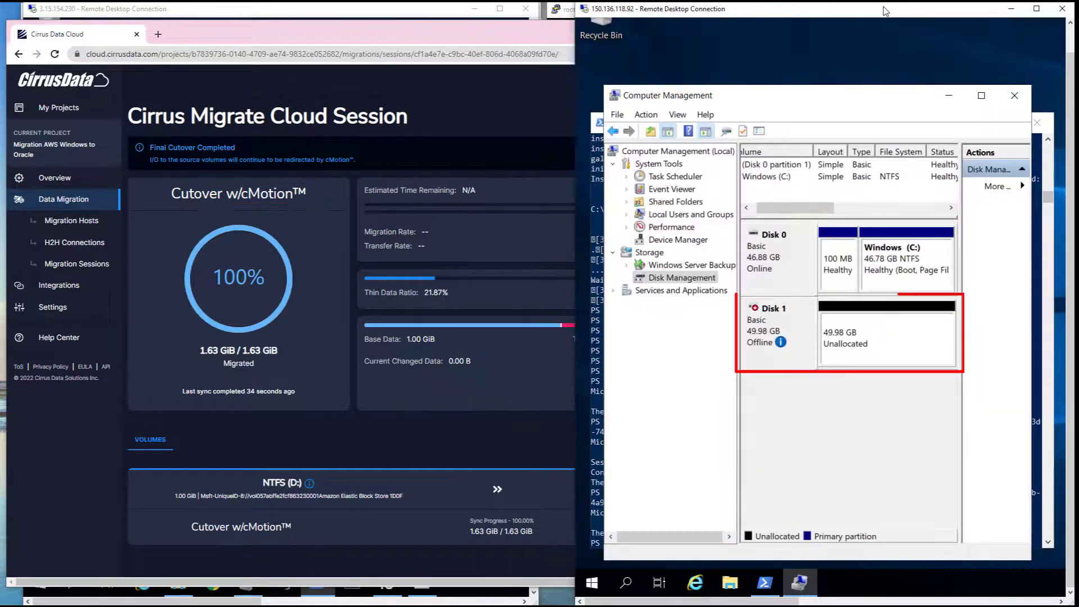
Step: Bring the offline 49.98 GB Disk 1 online so its D: volume appears
right_click(802, 332)
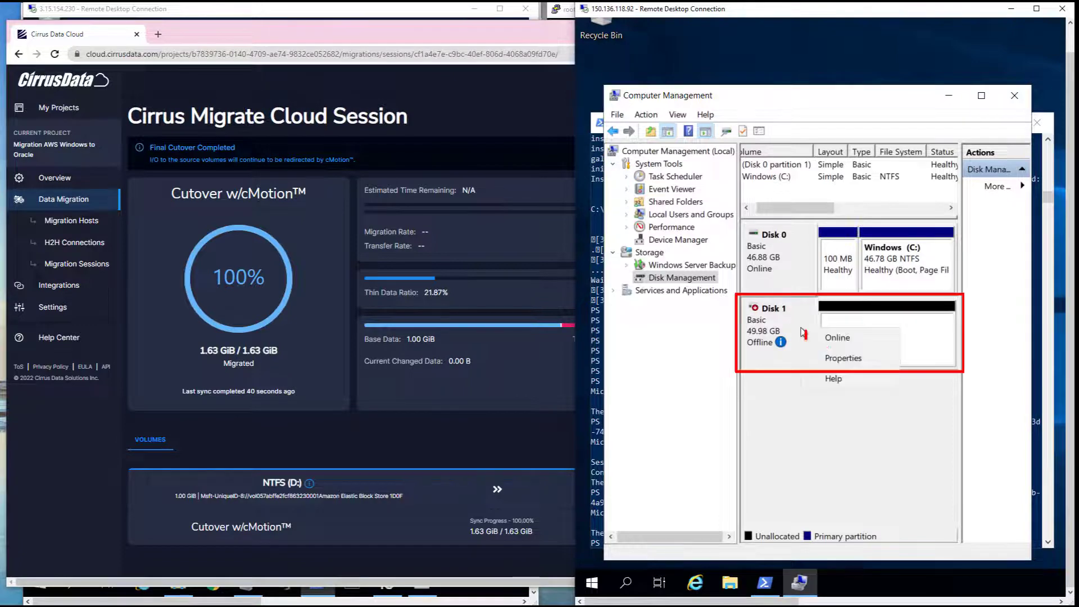
left_click(837, 340)
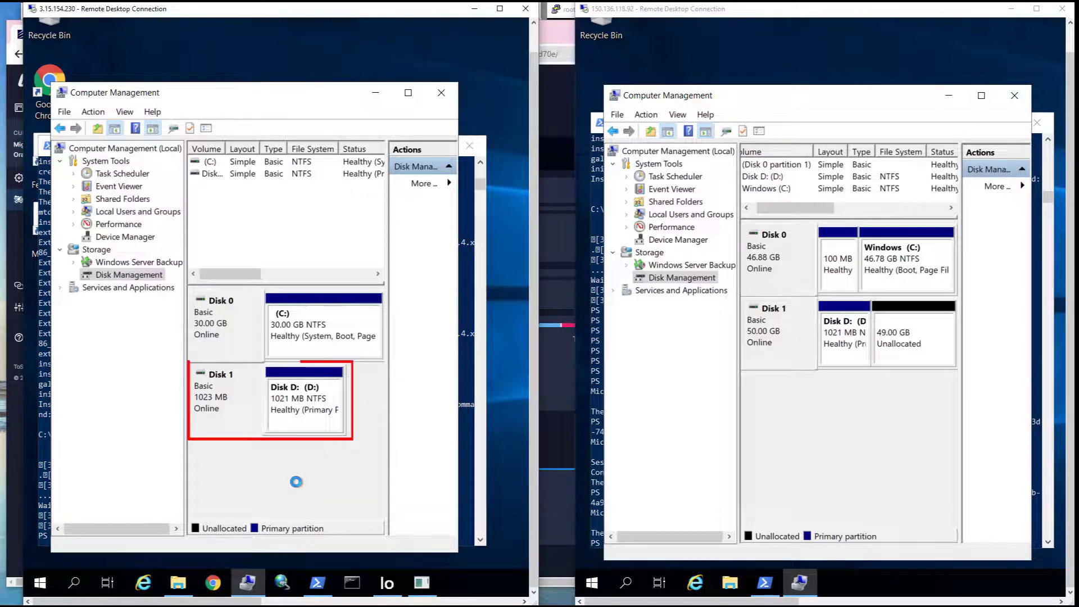